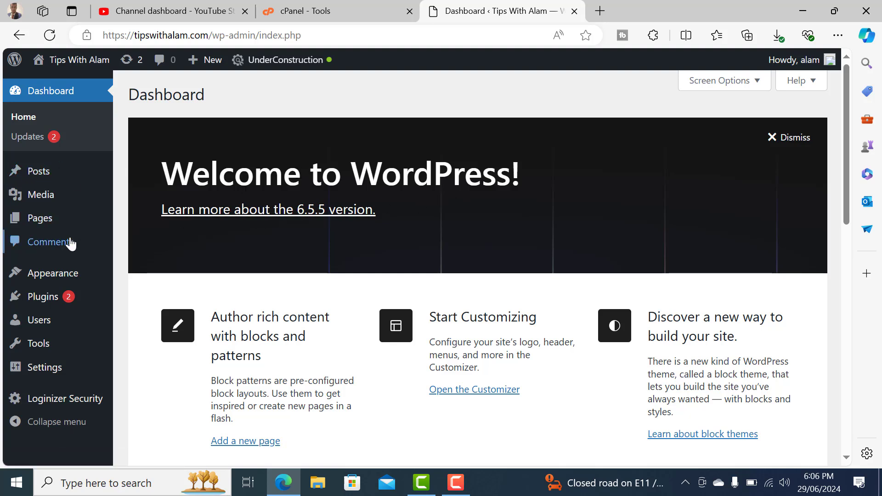
Go to the Upload New Media page and highlight its 2 MB maximum upload size note.
mouse_move(41, 195)
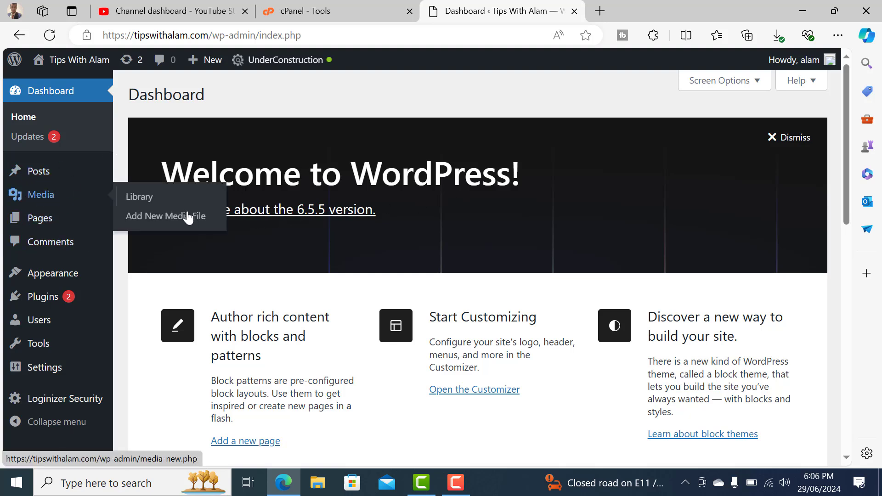
left_click(161, 220)
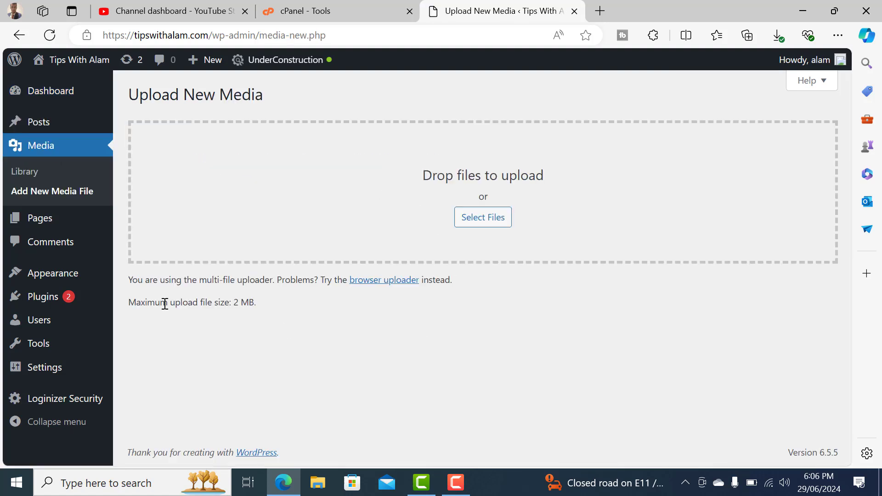
left_click_drag(141, 303, 278, 318)
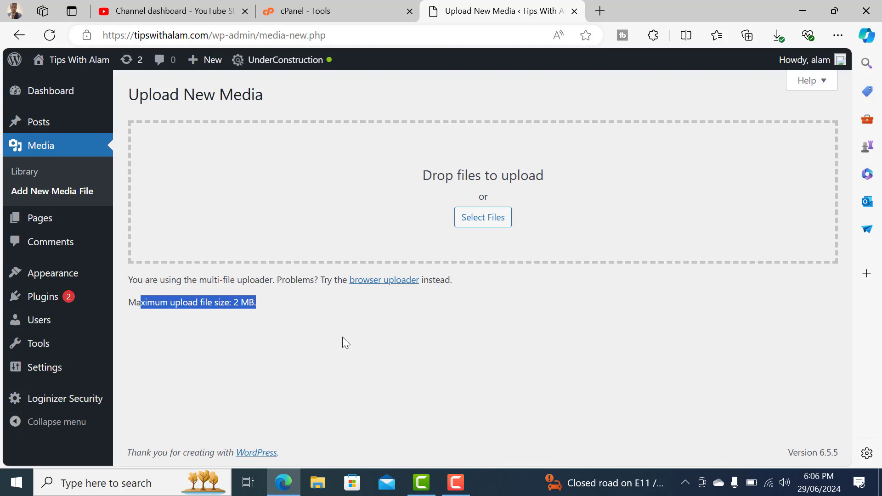
triple_click(187, 304)
left_click_drag(192, 303, 362, 280)
Try uploading the .mp4 video and see the 'exceeds the maximum upload size' error against the 2 MB limit.
left_click(464, 219)
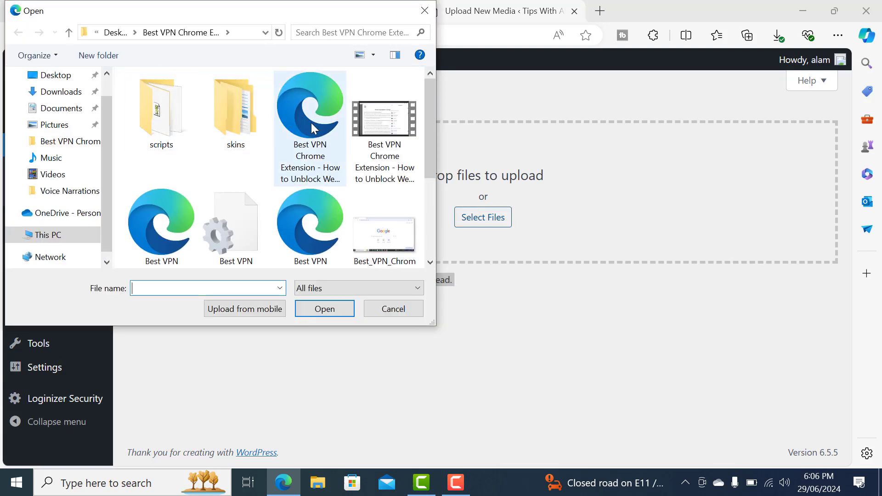
double_click(365, 136)
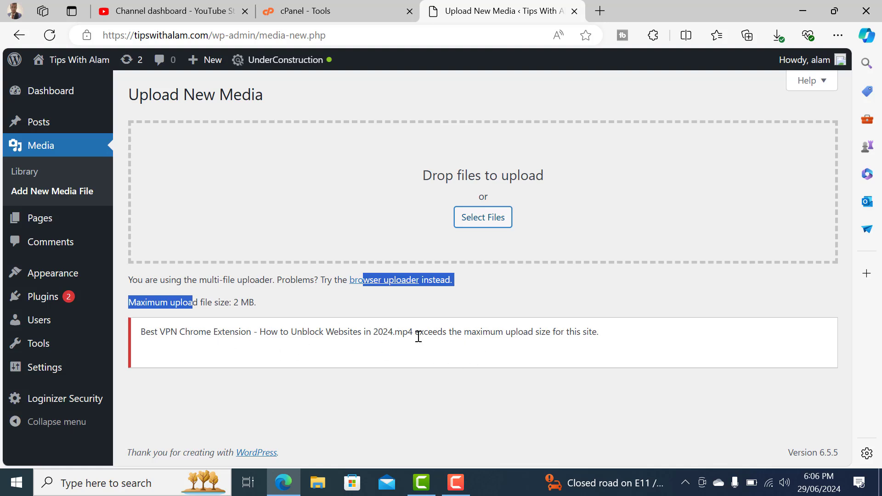
left_click_drag(418, 337, 592, 332)
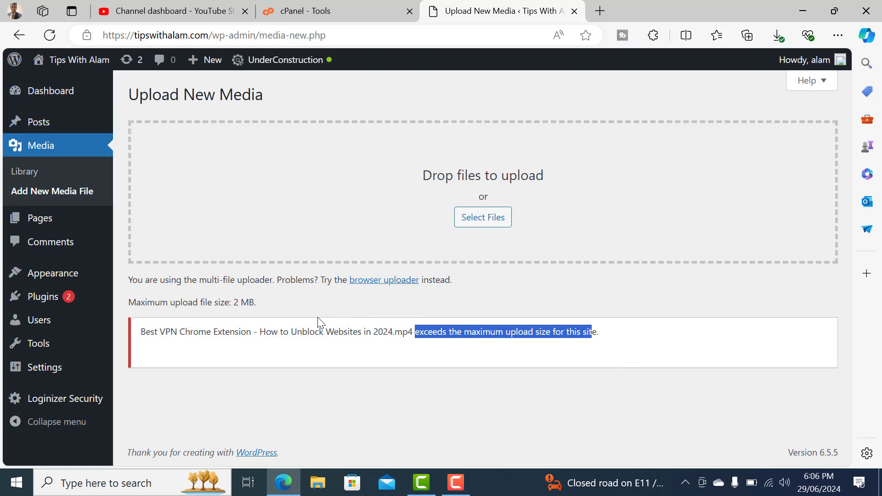
left_click_drag(180, 305, 327, 301)
left_click(348, 390)
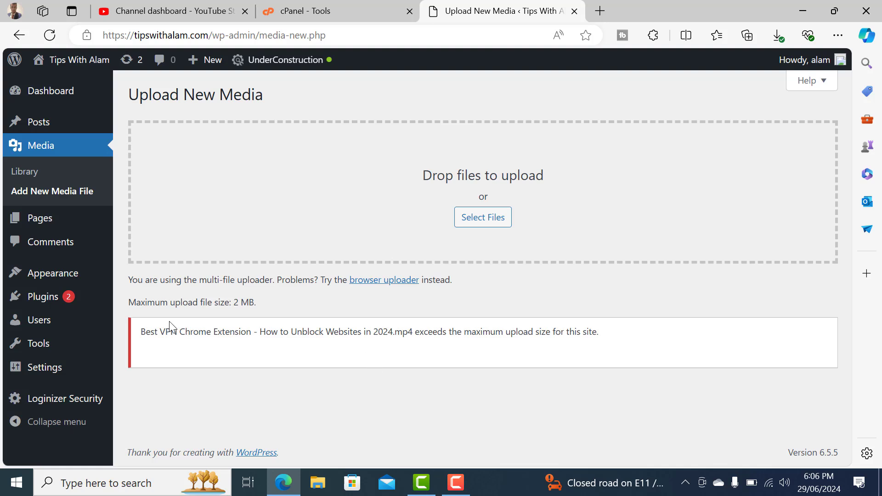
left_click_drag(153, 302, 256, 303)
left_click(171, 342)
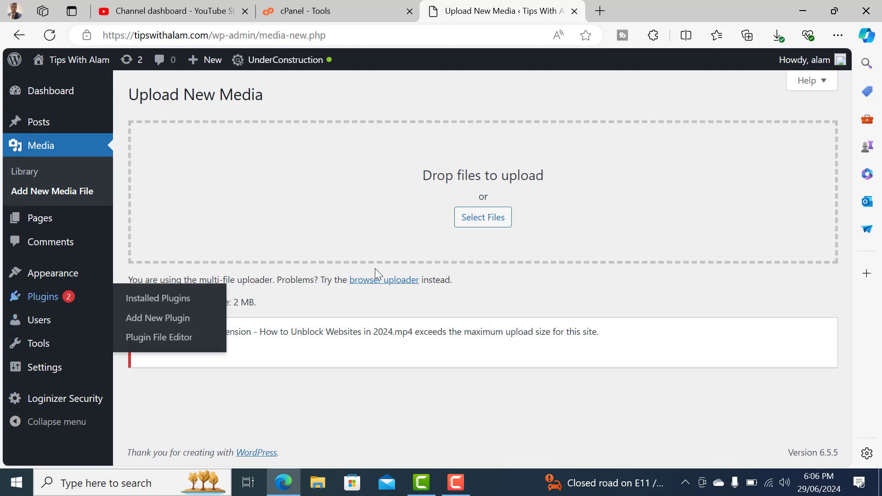
Search Add Plugins for 'increase maximum upload file size' and browse the results for the matching plugin.
mouse_move(112, 299)
left_click(171, 319)
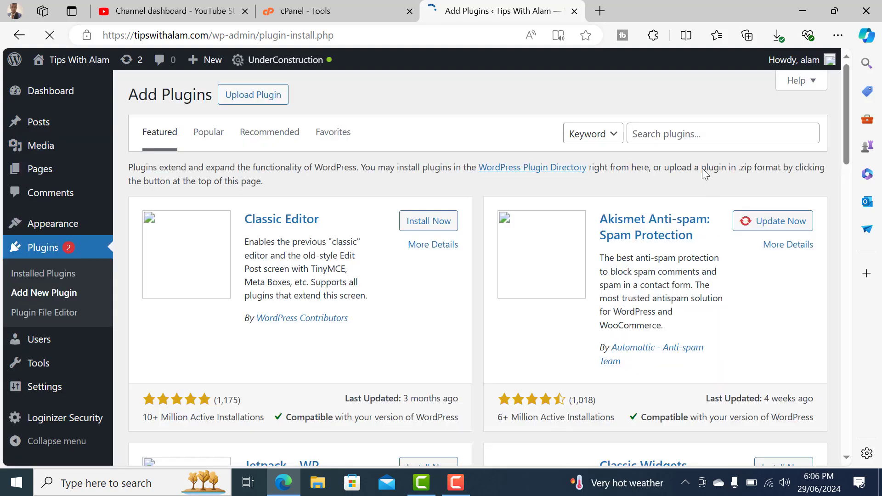
left_click(655, 132)
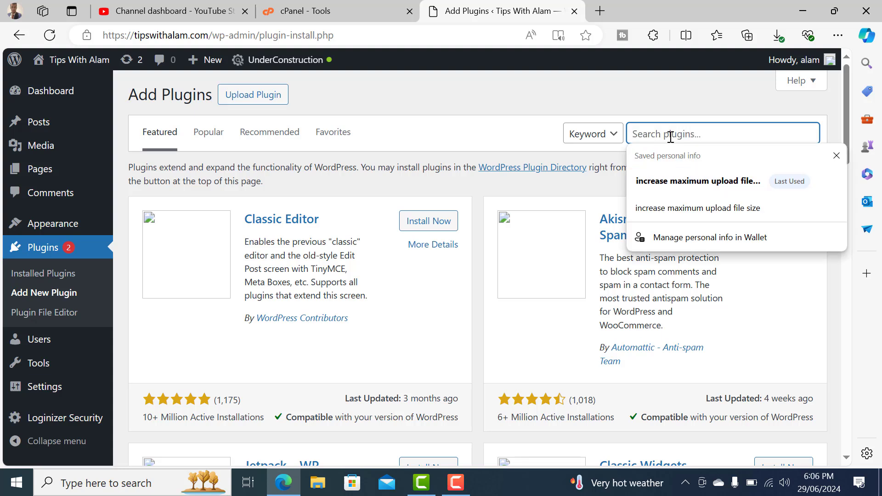
type("increa")
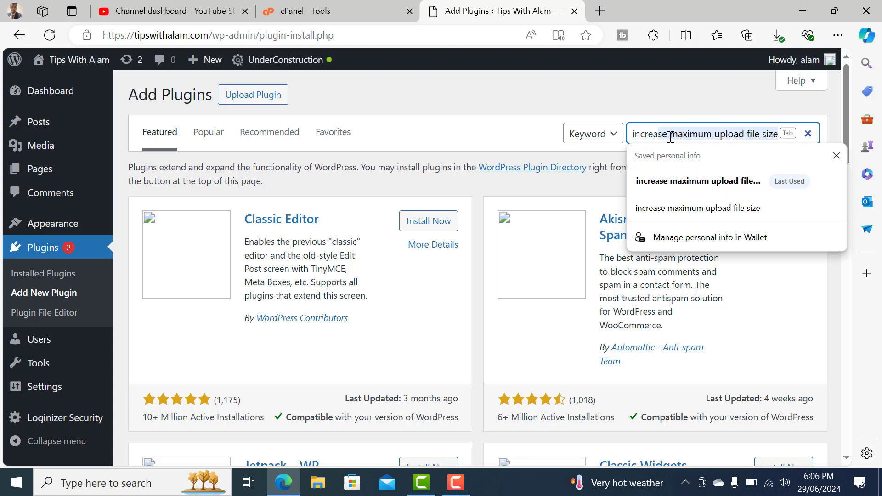
type("se max")
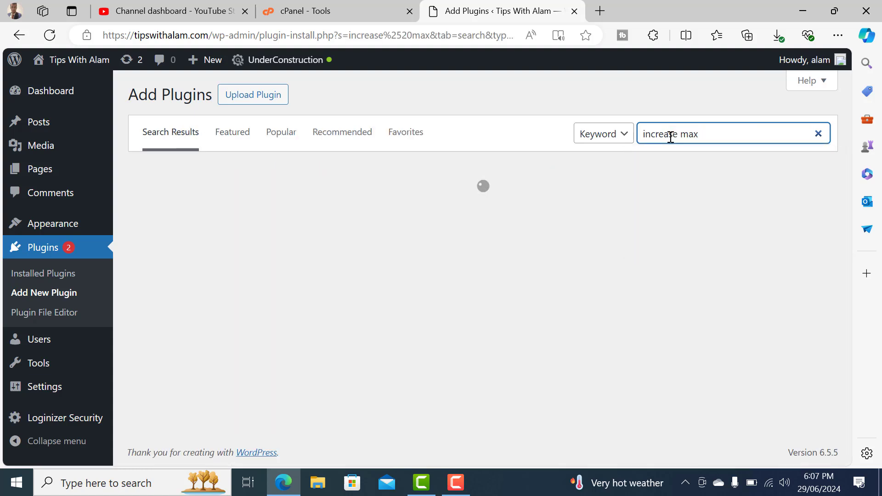
type("imum u")
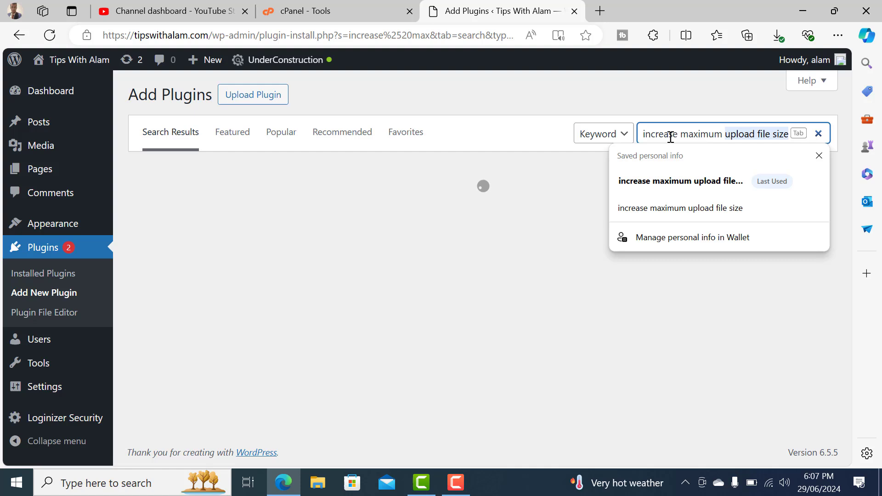
type("pload fie")
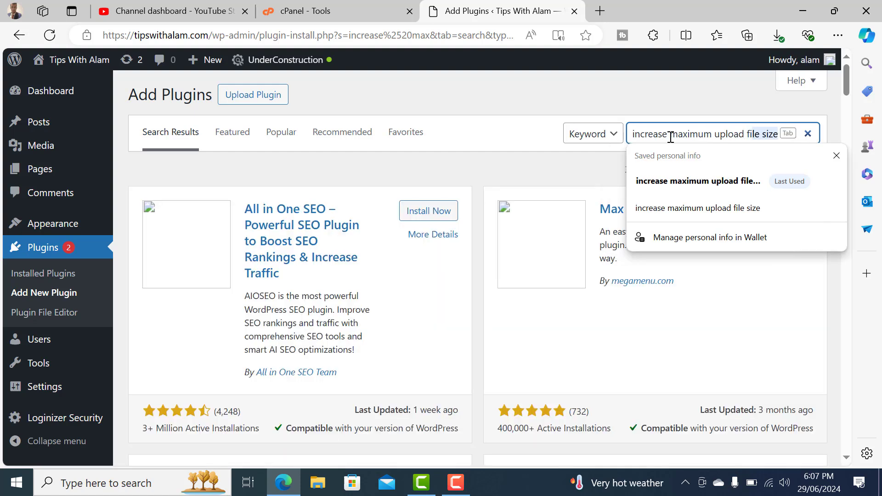
key("BackSpace")
type("le size")
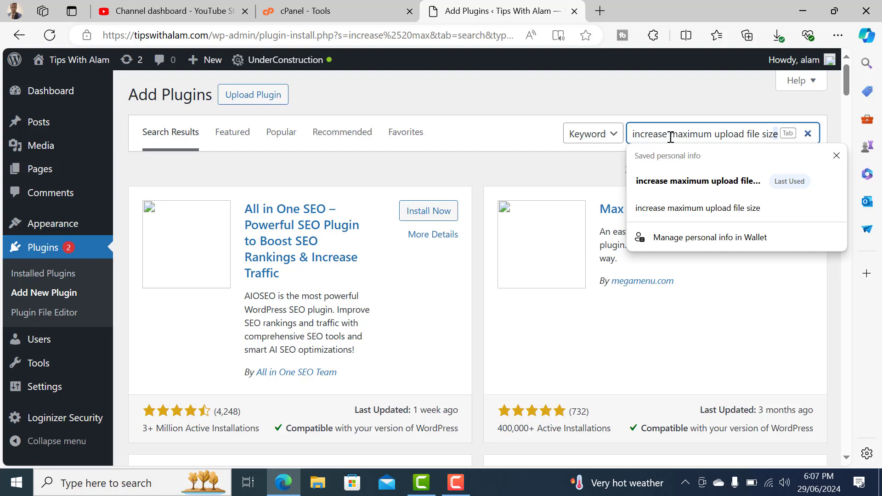
key("Escape")
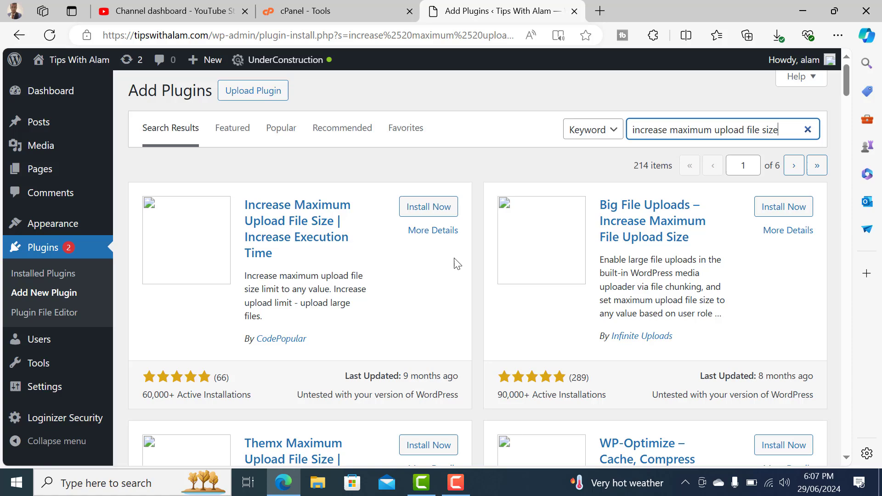
scroll(457, 263, "down", 8)
scroll(427, 253, "up", 2)
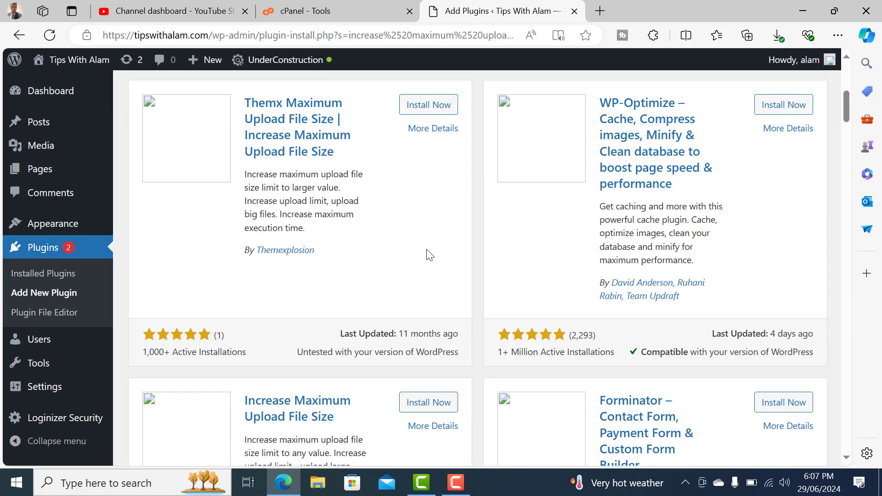
scroll(429, 254, "down", 3)
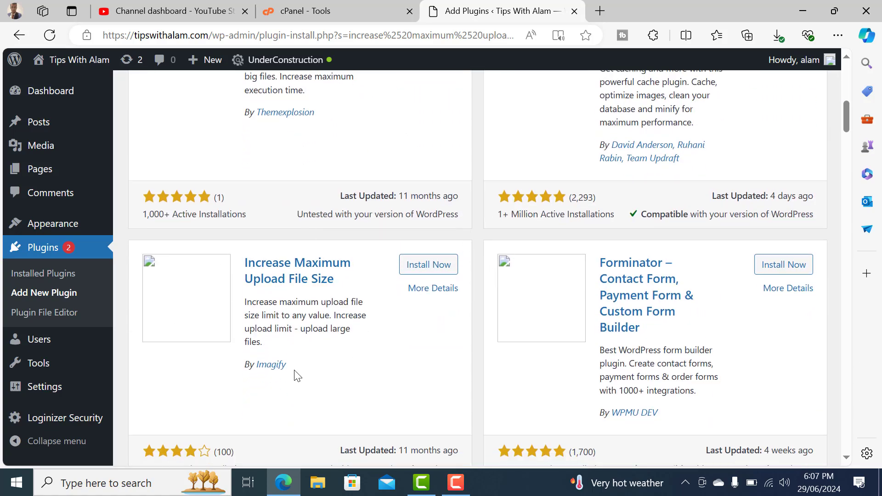
Install and activate Imagify's Increase Maximum Upload File Size plugin, then check it under Installed Plugins.
left_click(415, 270)
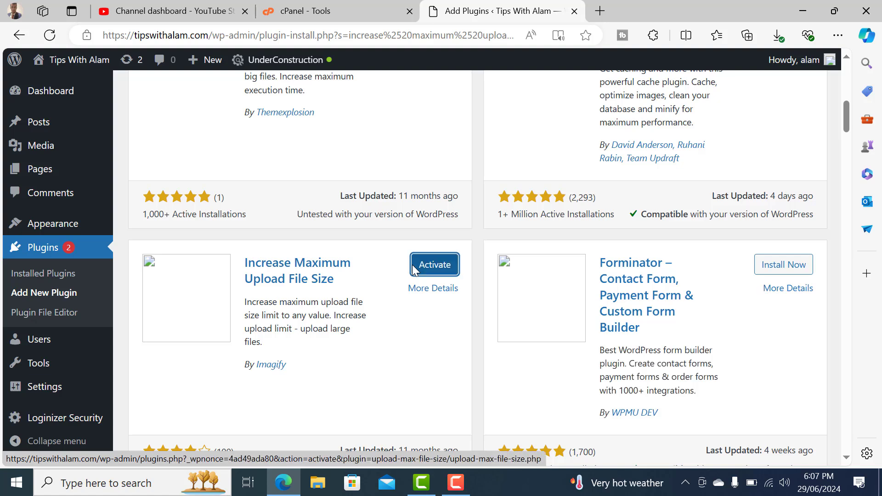
left_click(423, 271)
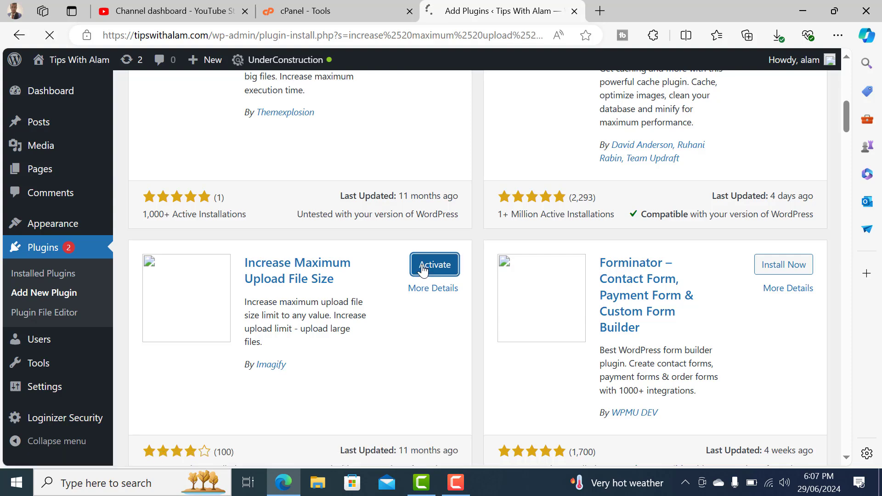
scroll(285, 269, "down", 1)
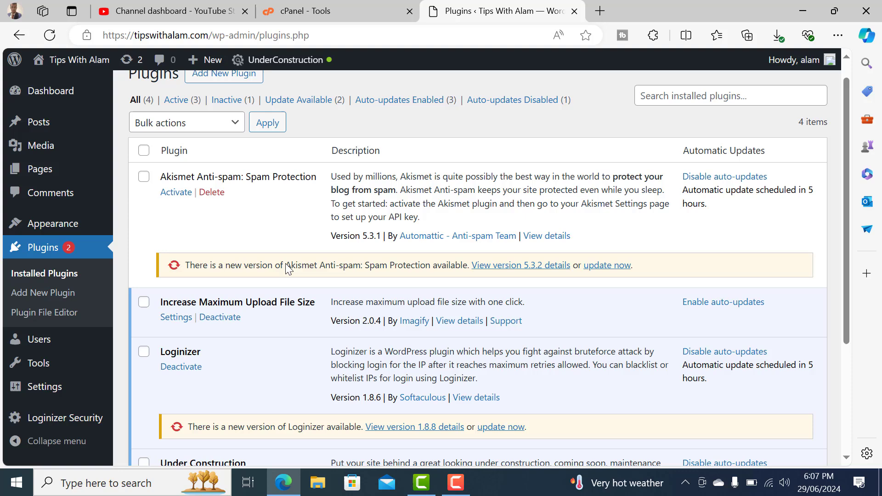
scroll(286, 264, "down", 2)
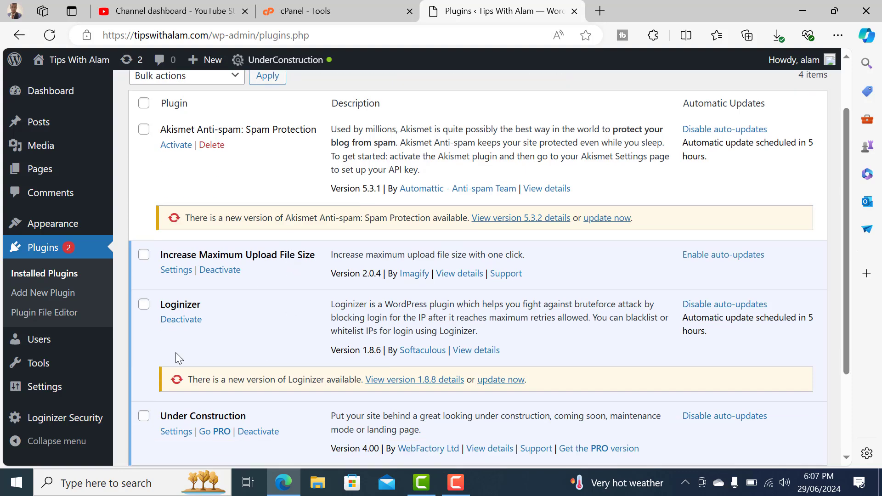
mouse_move(57, 387)
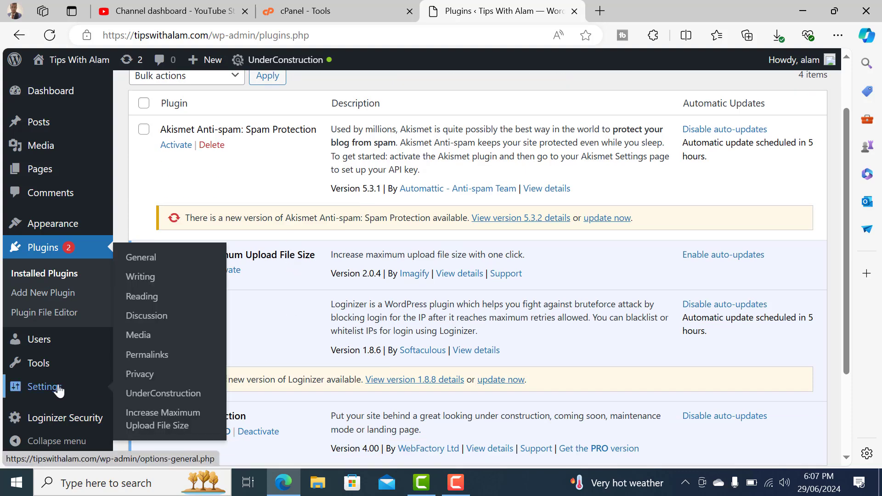
Open the plugin's settings and note the hosting 2MB limit versus WordPress's 64MB limit.
left_click(148, 426)
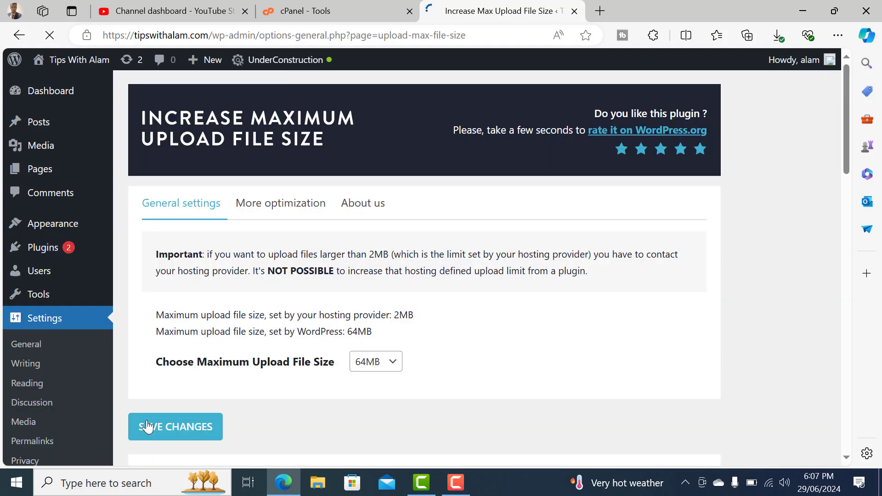
left_click(147, 426)
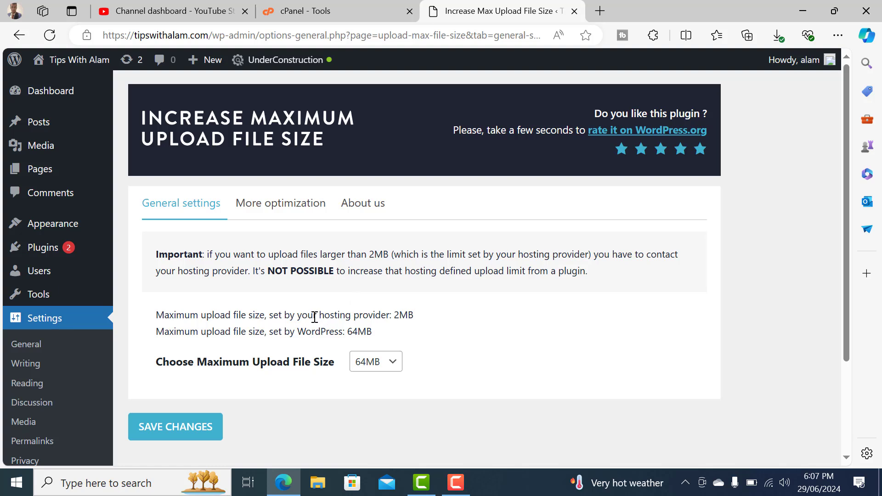
mouse_move(314, 317)
left_mouse_down()
mouse_move(413, 317)
mouse_move(324, 317)
left_mouse_up()
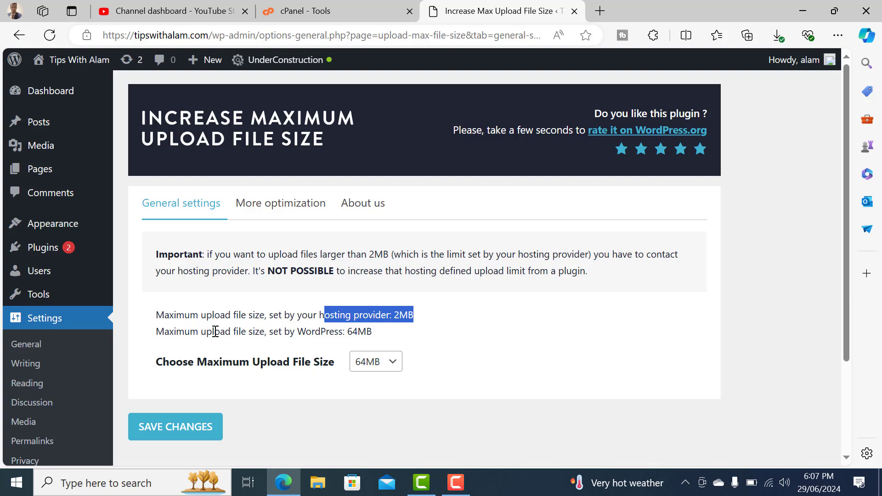
left_click_drag(202, 332, 411, 316)
triple_click(373, 330)
left_click(373, 331)
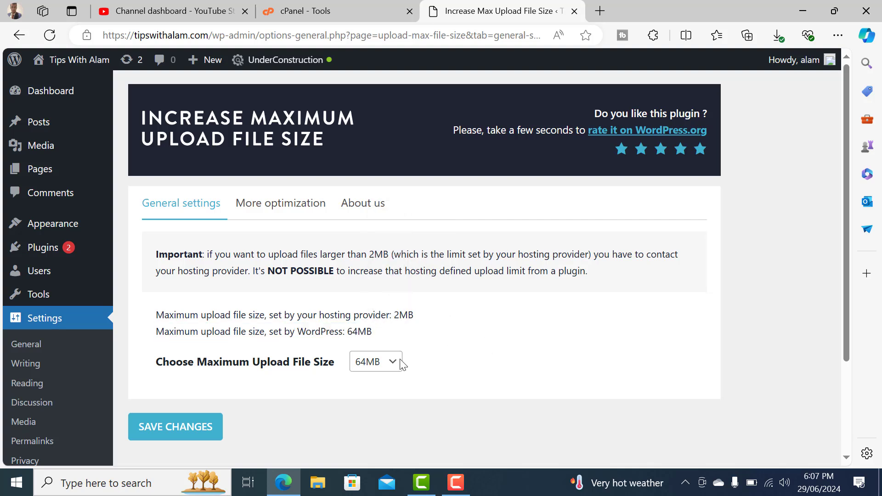
left_click_drag(346, 332, 386, 331)
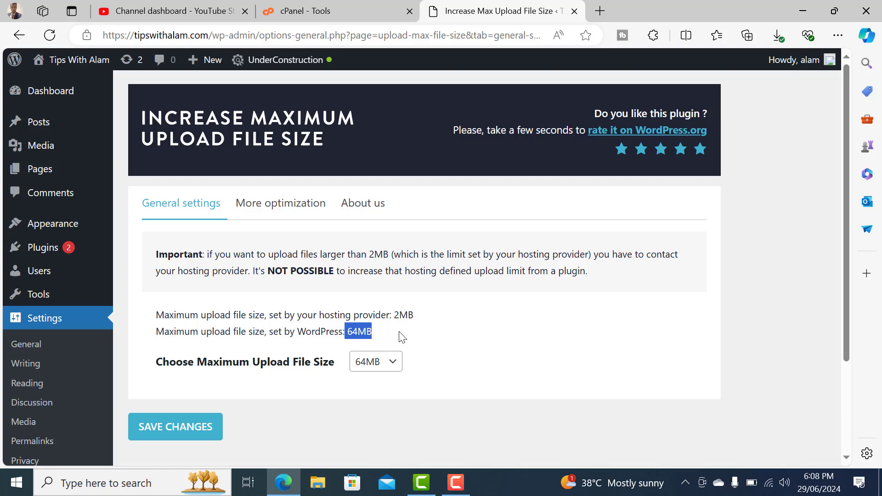
Choose 64MB as the maximum upload file size and save the settings.
left_click(384, 363)
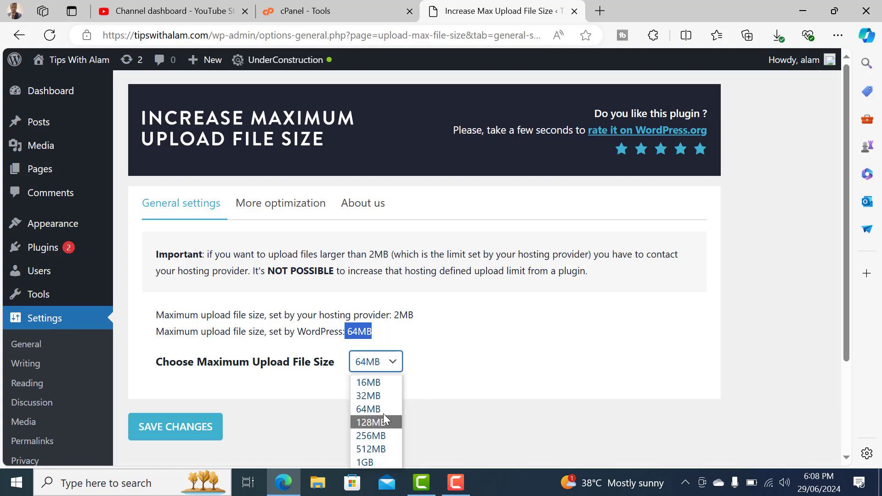
left_click(395, 408)
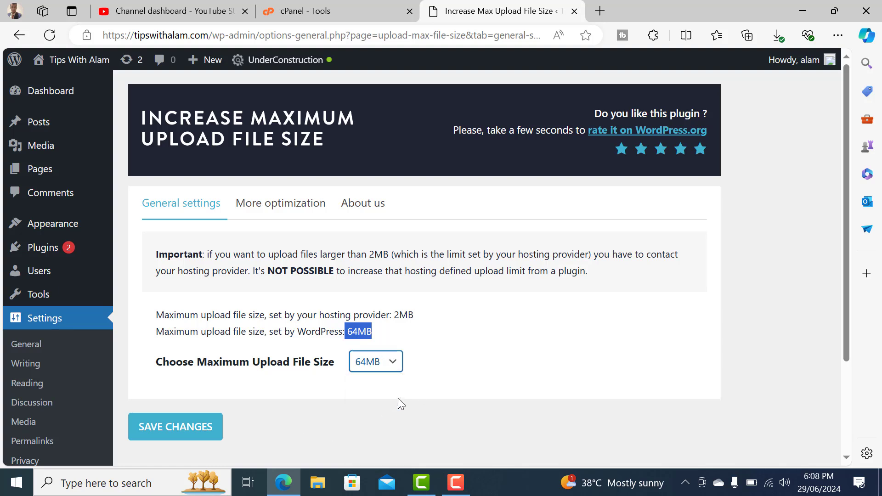
left_click(177, 426)
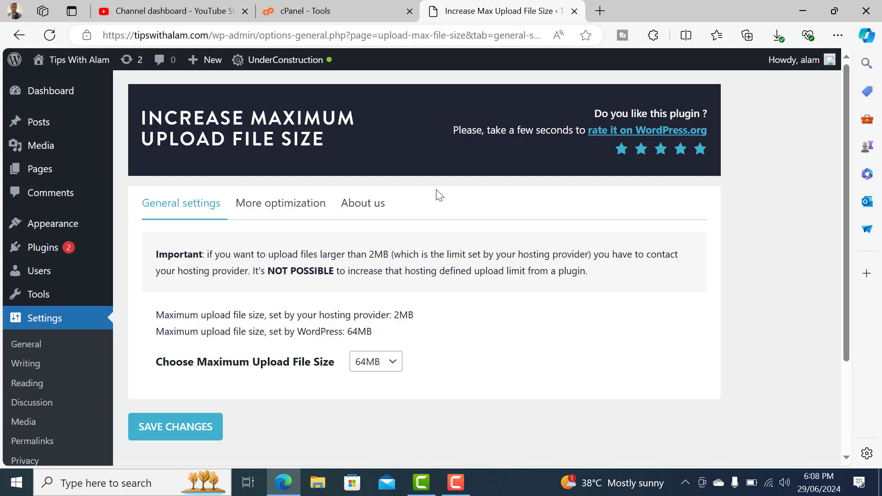
Return to Upload New Media and confirm the 'Maximum upload file size: 64 MB' notice.
mouse_move(44, 146)
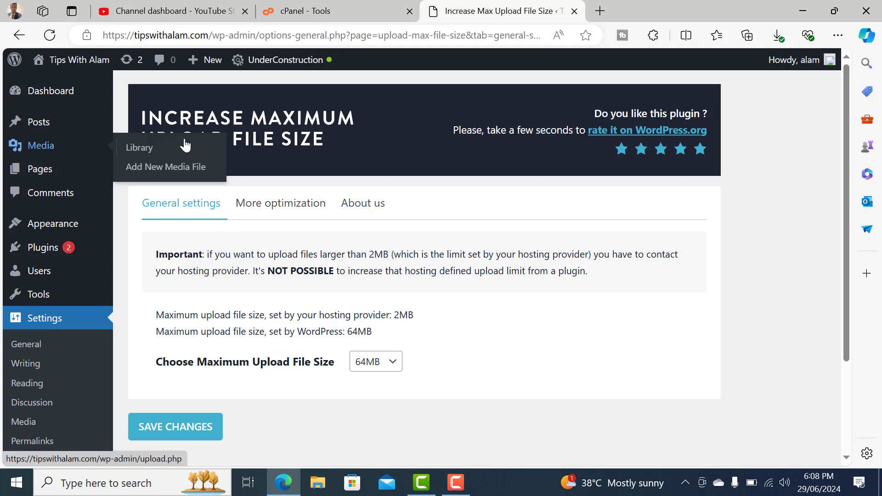
left_click(180, 168)
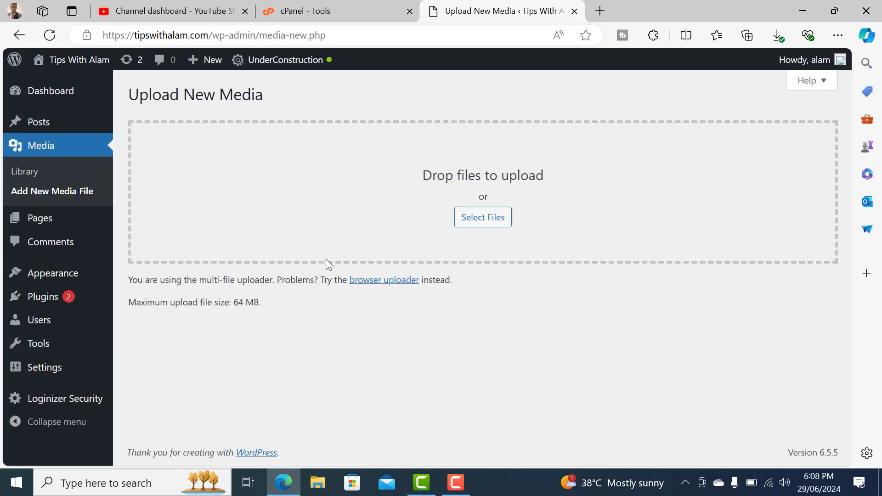
left_click_drag(129, 301, 265, 291)
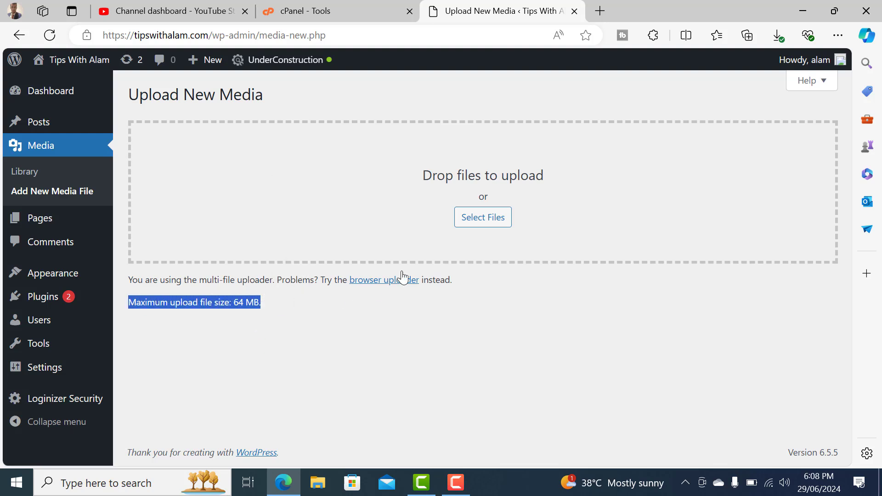